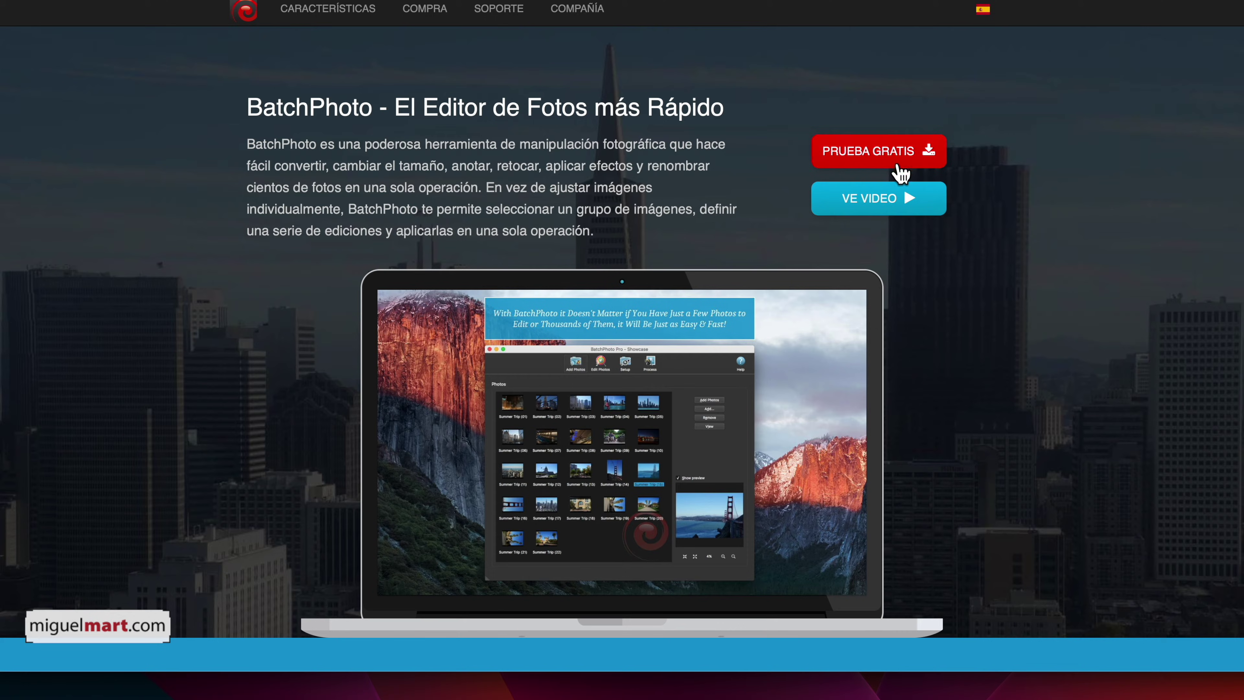
# Download the free trial of BatchPhoto and select batchphoto-es_main.dmg in the Downloads folder
pyautogui.click(874, 160)
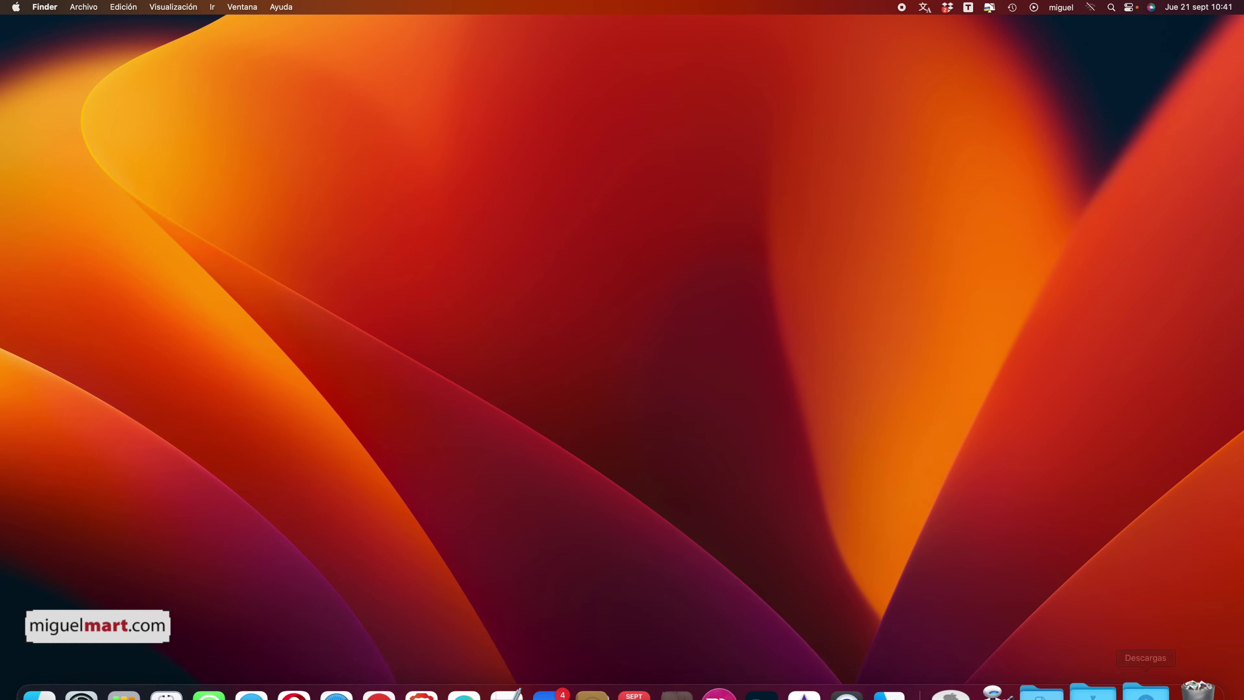
pyautogui.click(1139, 665)
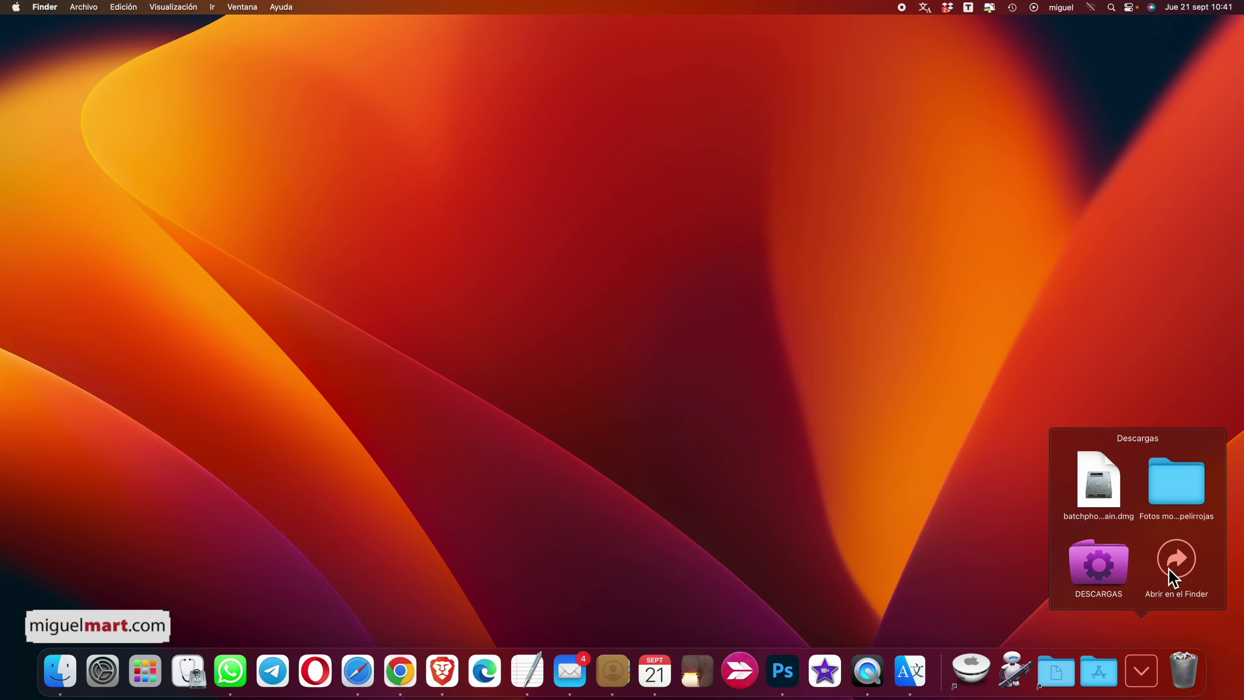
pyautogui.click(1175, 571)
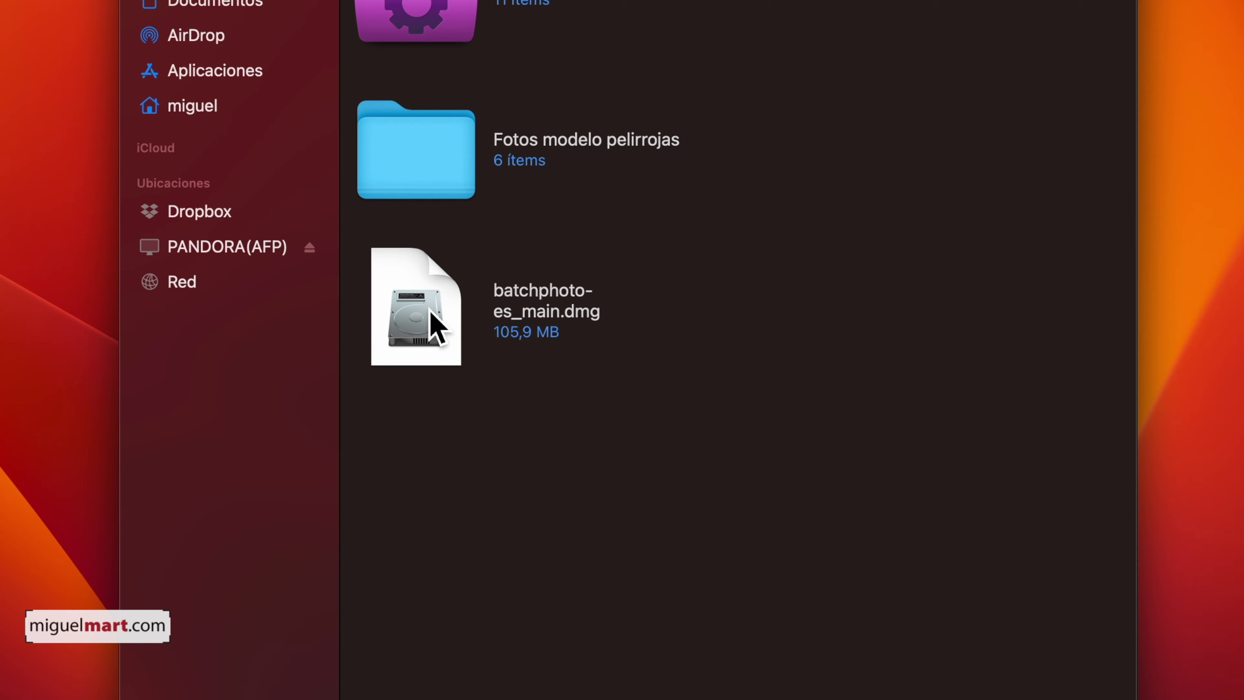
pyautogui.click(588, 349)
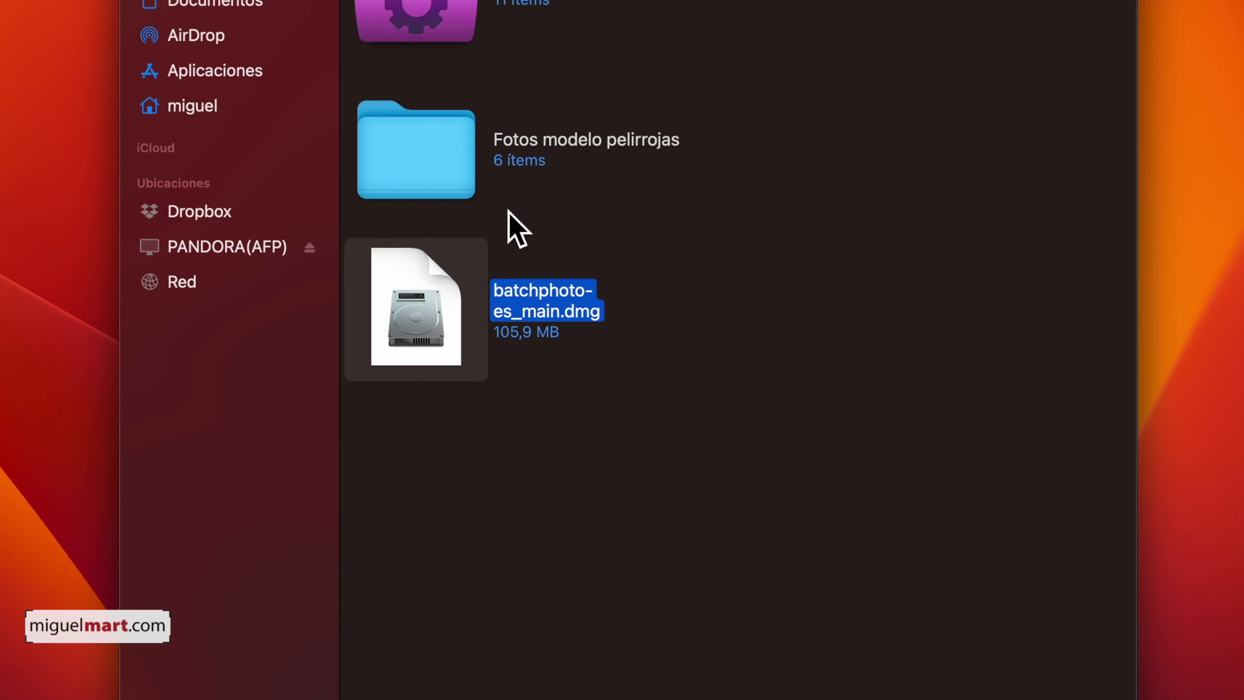
pyautogui.click(492, 367)
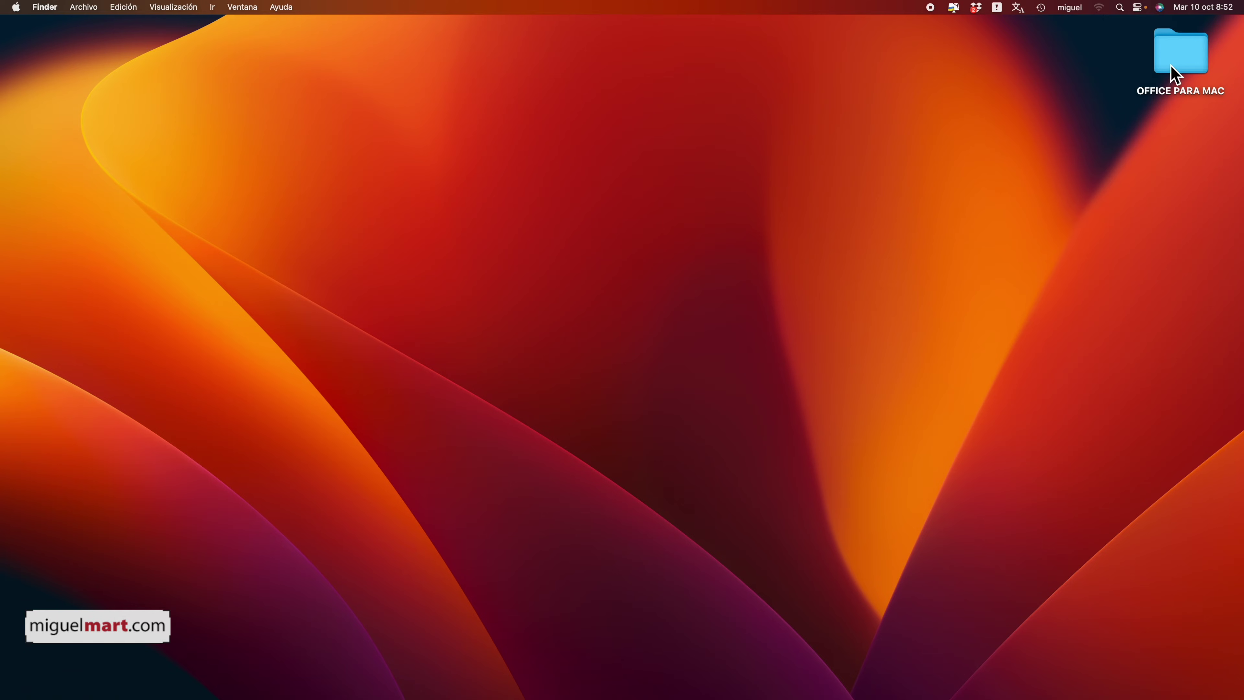
# Open the OFFICE PARA MAC folder on the desktop
pyautogui.click(1177, 66)
pyautogui.doubleClick(1177, 66)
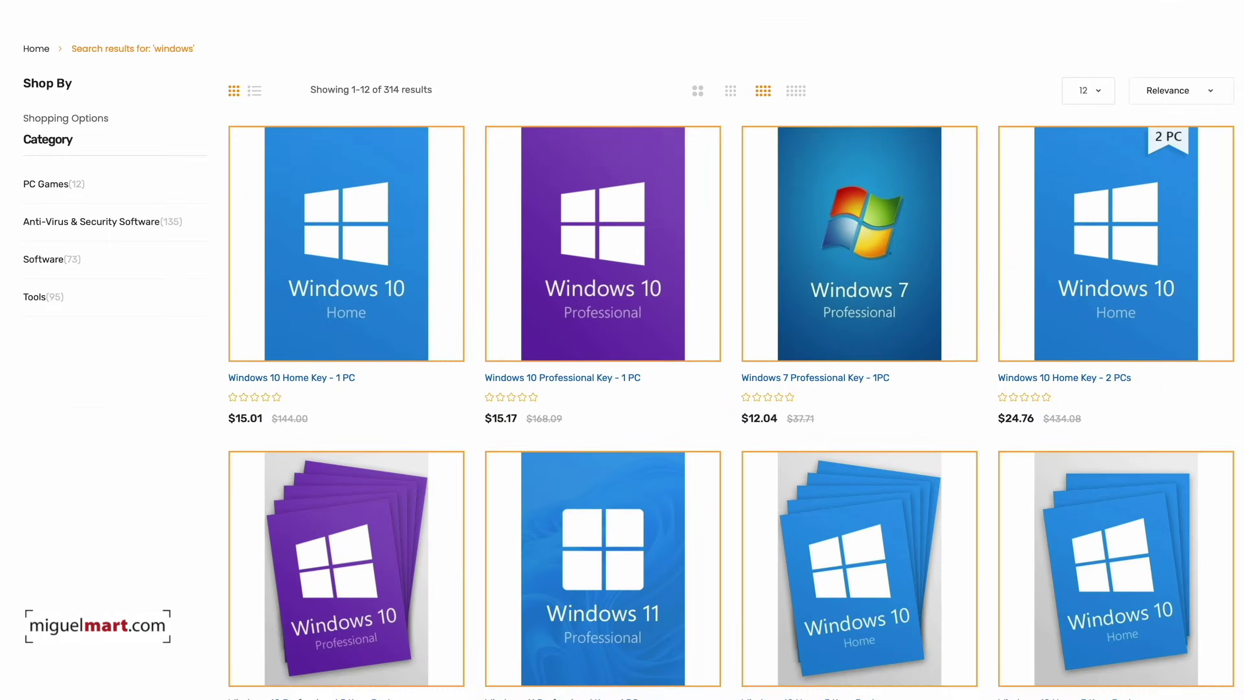
# Browse the Windows and Office key listings on Keysfan and view the Microsoft Windows 10 Pro Key - 1 PC product page
pyautogui.scroll(-7, 622, 349)
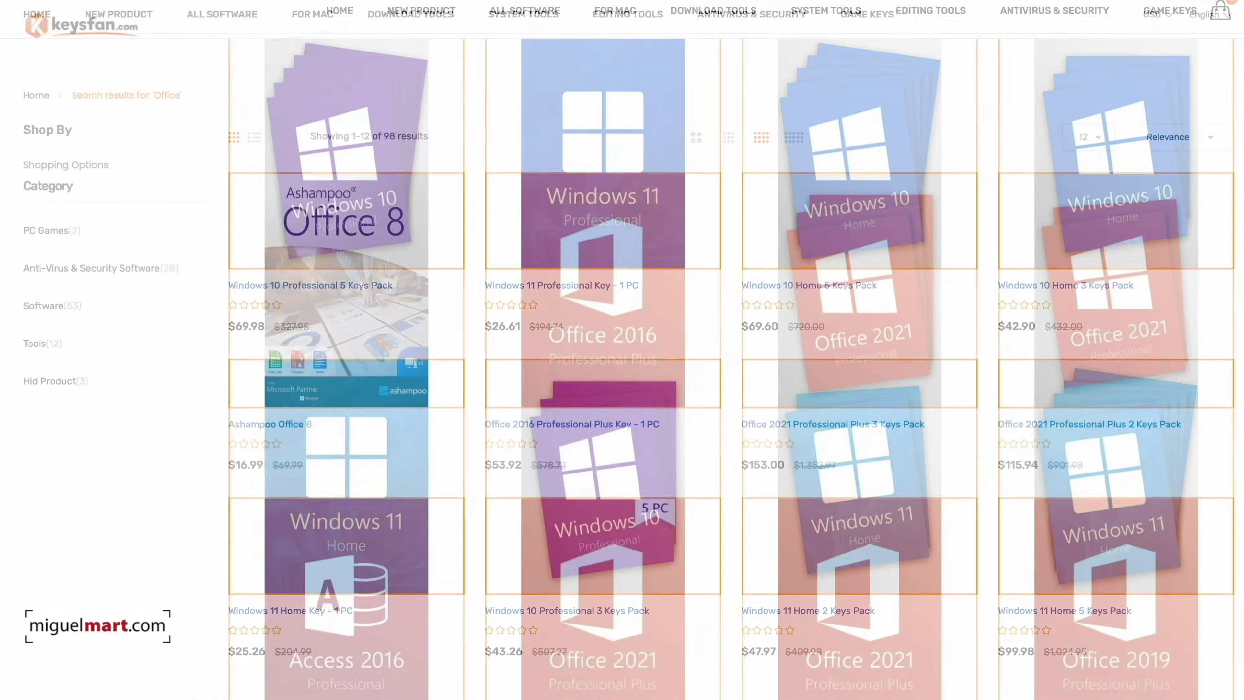
pyautogui.scroll(-10, 622, 350)
pyautogui.scroll(-1, 622, 350)
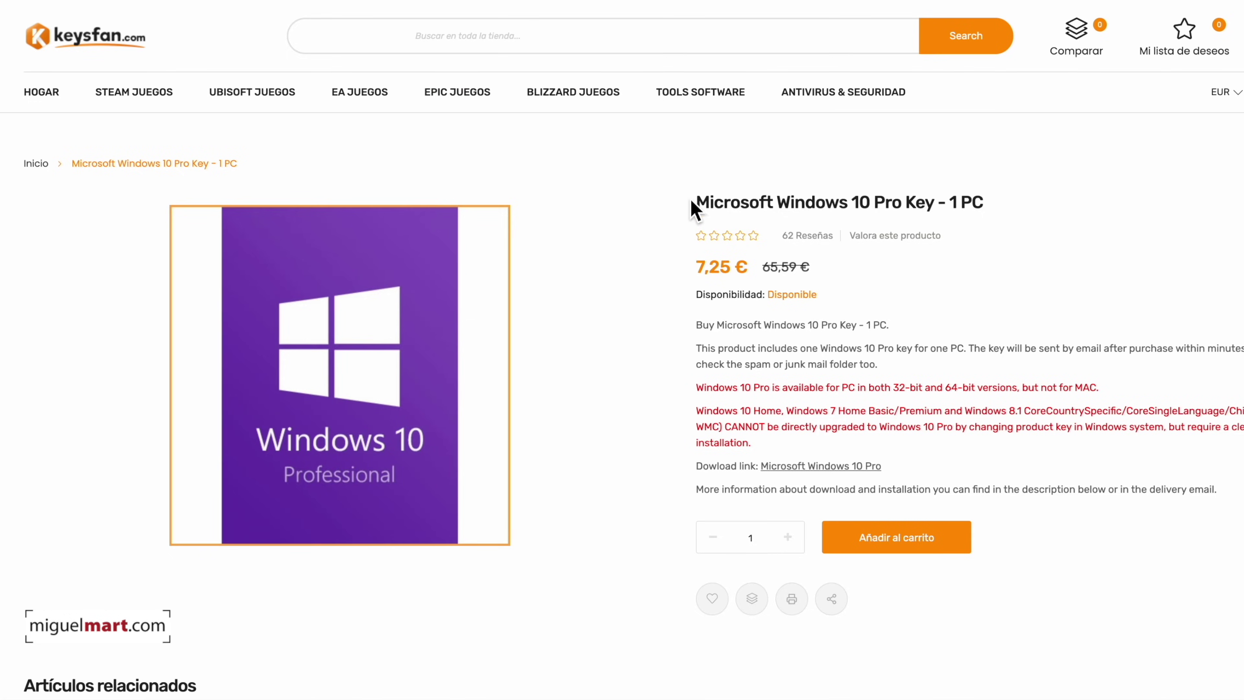
pyautogui.moveTo(700, 203); pyautogui.dragTo(986, 205)
pyautogui.click(1053, 232)
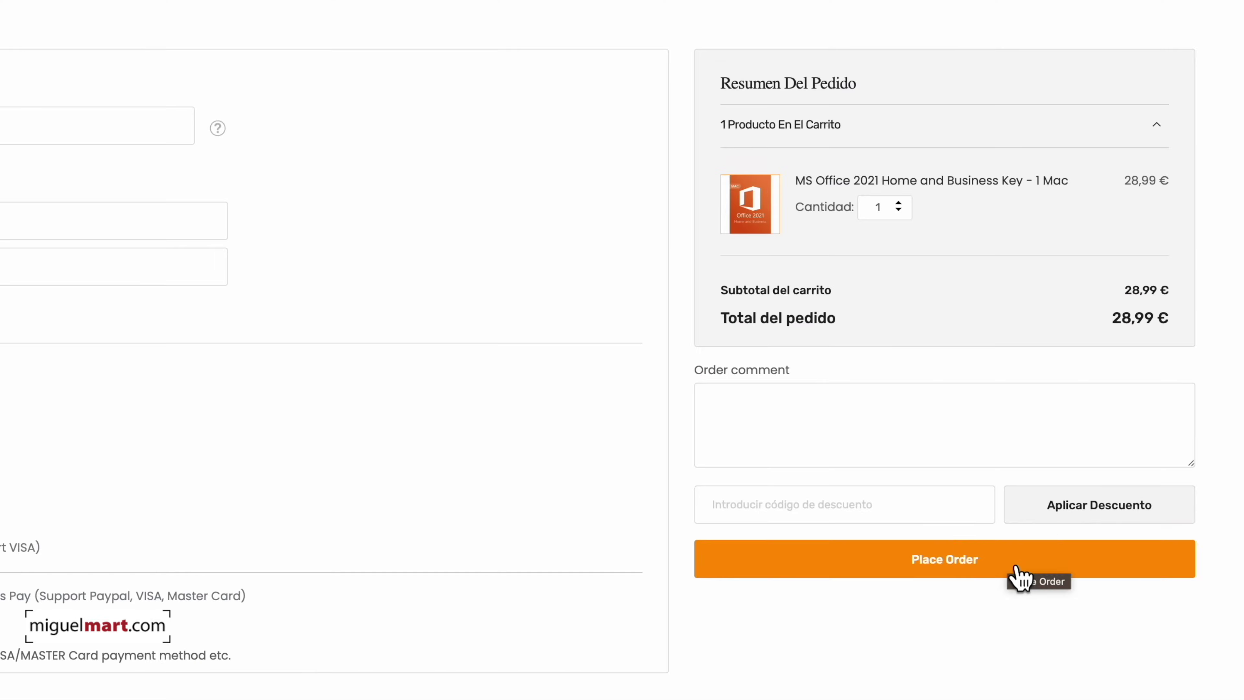
# Place the order for MS Office 2021 Home and Business Key - 1 Mac and proceed to the PayPal login to pay
pyautogui.click(1018, 567)
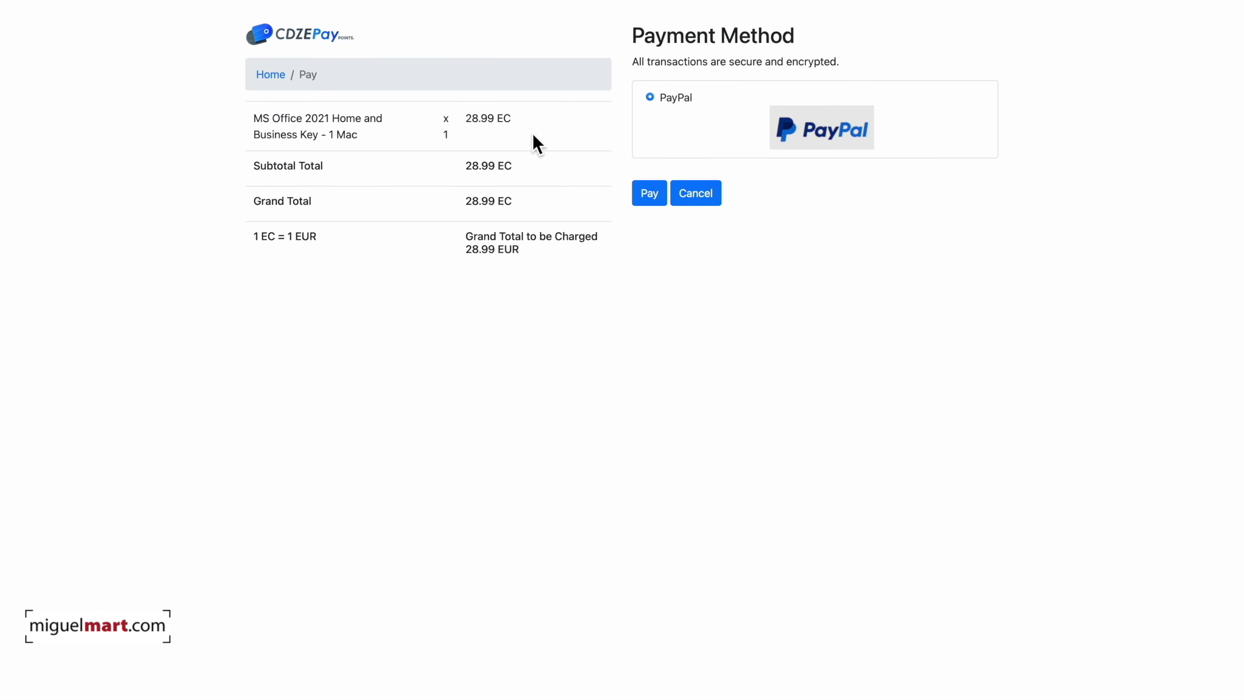
pyautogui.click(658, 204)
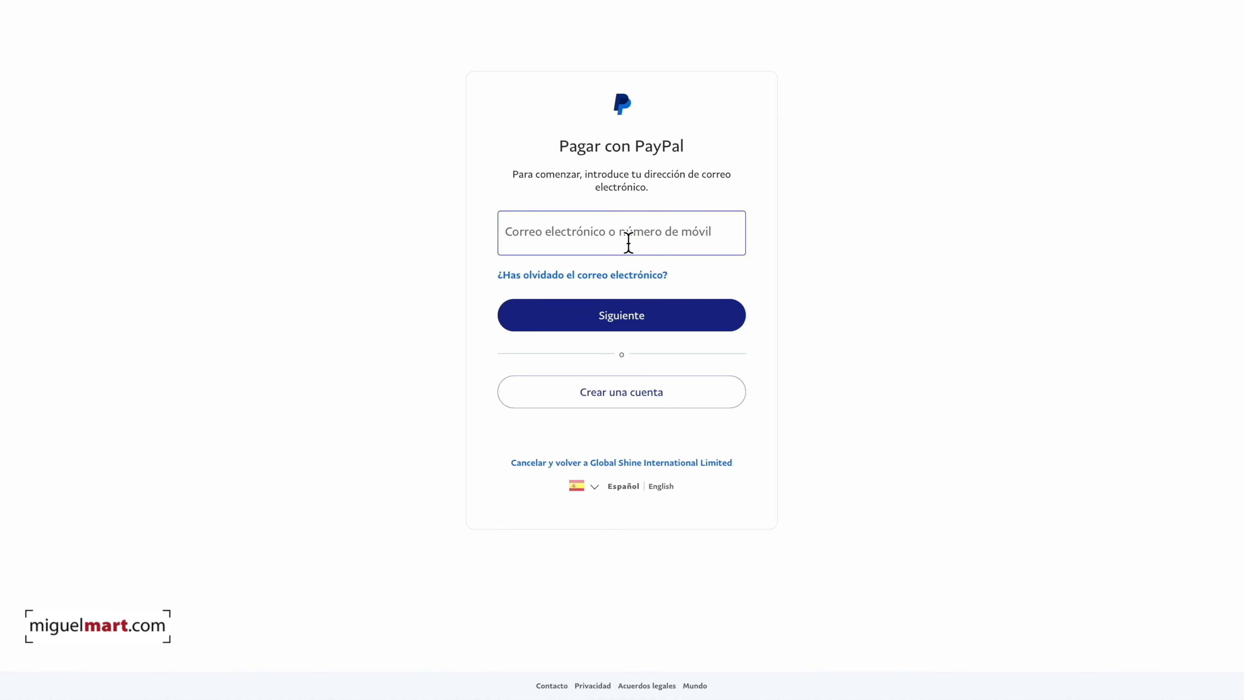
pyautogui.click(650, 250)
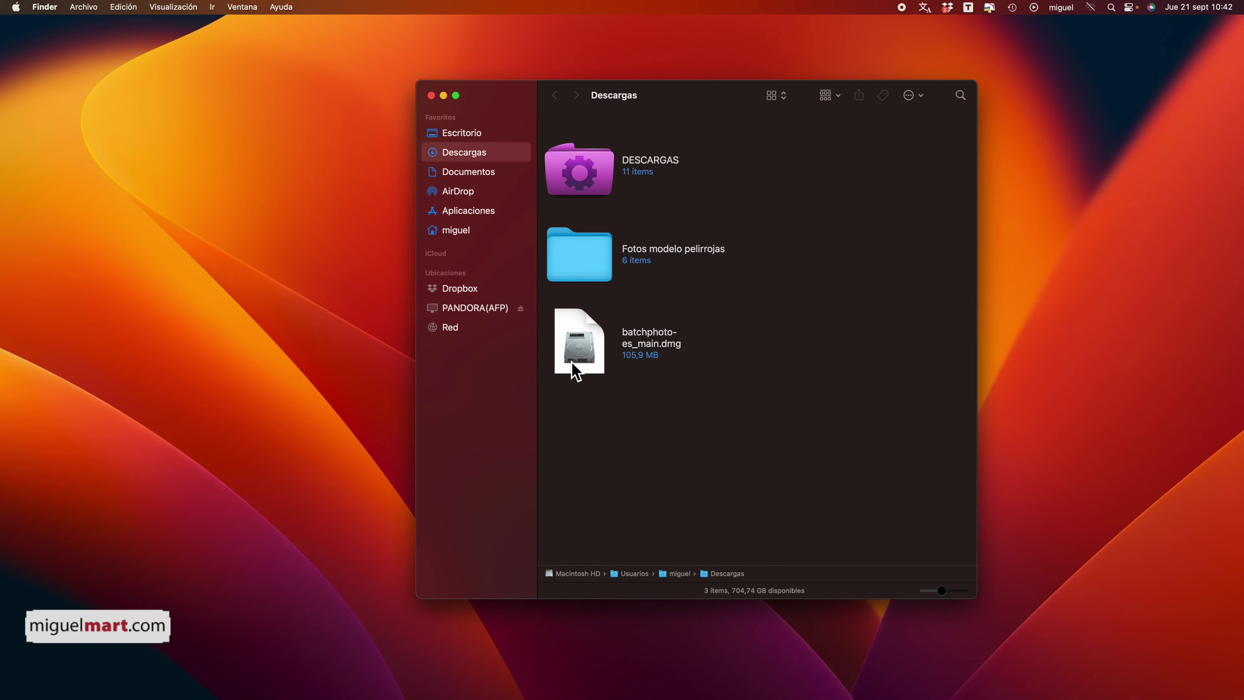
# Mount batchphoto-es_main.dmg from the Downloads folder and accept its licence agreement
pyautogui.click(588, 353)
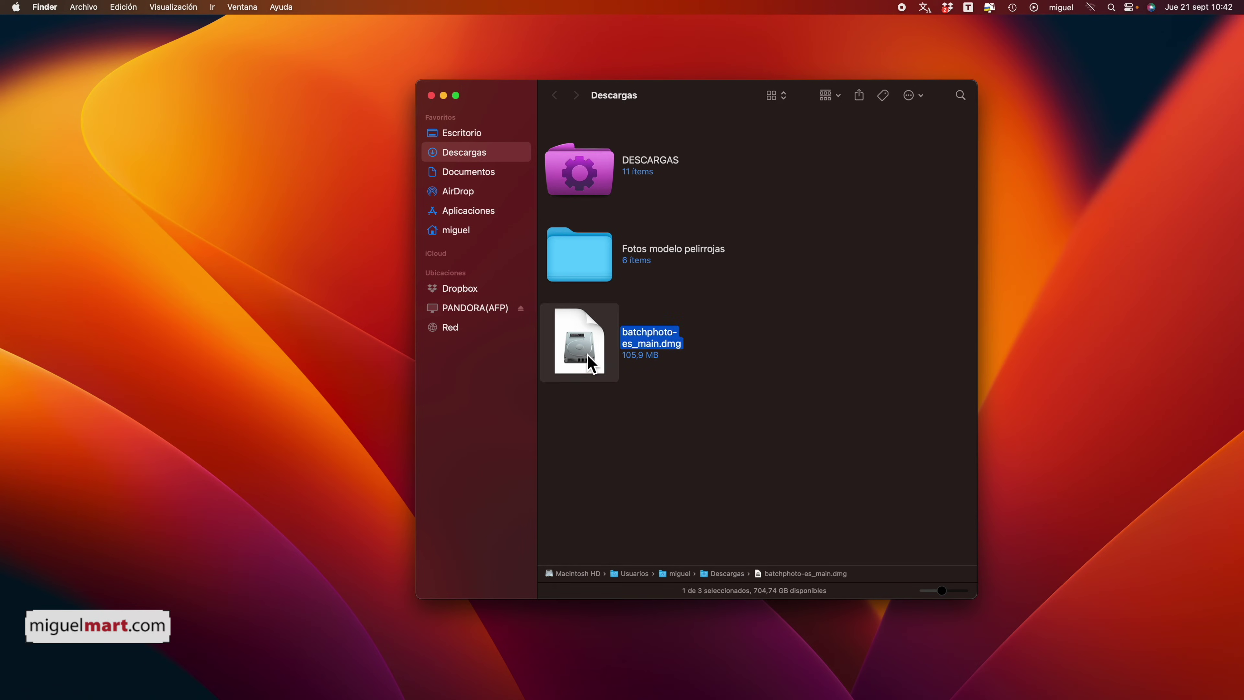
pyautogui.doubleClick(589, 359)
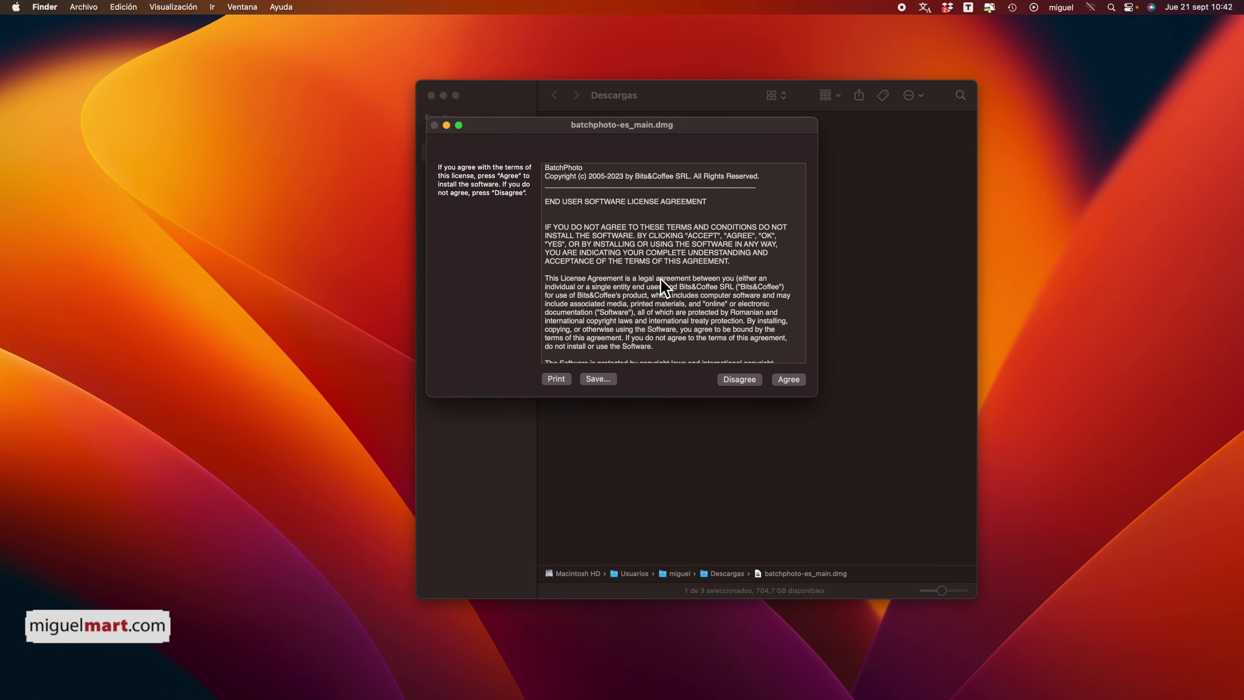
pyautogui.click(789, 380)
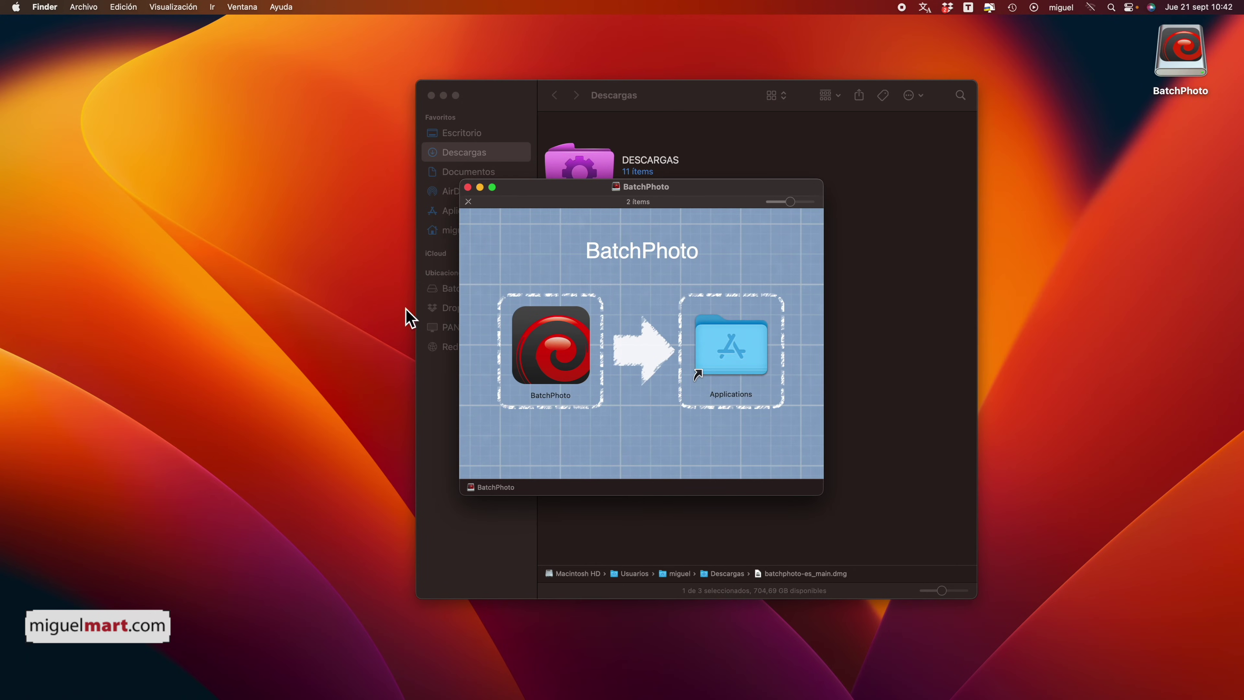
# Close the Downloads window and copy the BatchPhoto app into the Applications folder
pyautogui.click(770, 170)
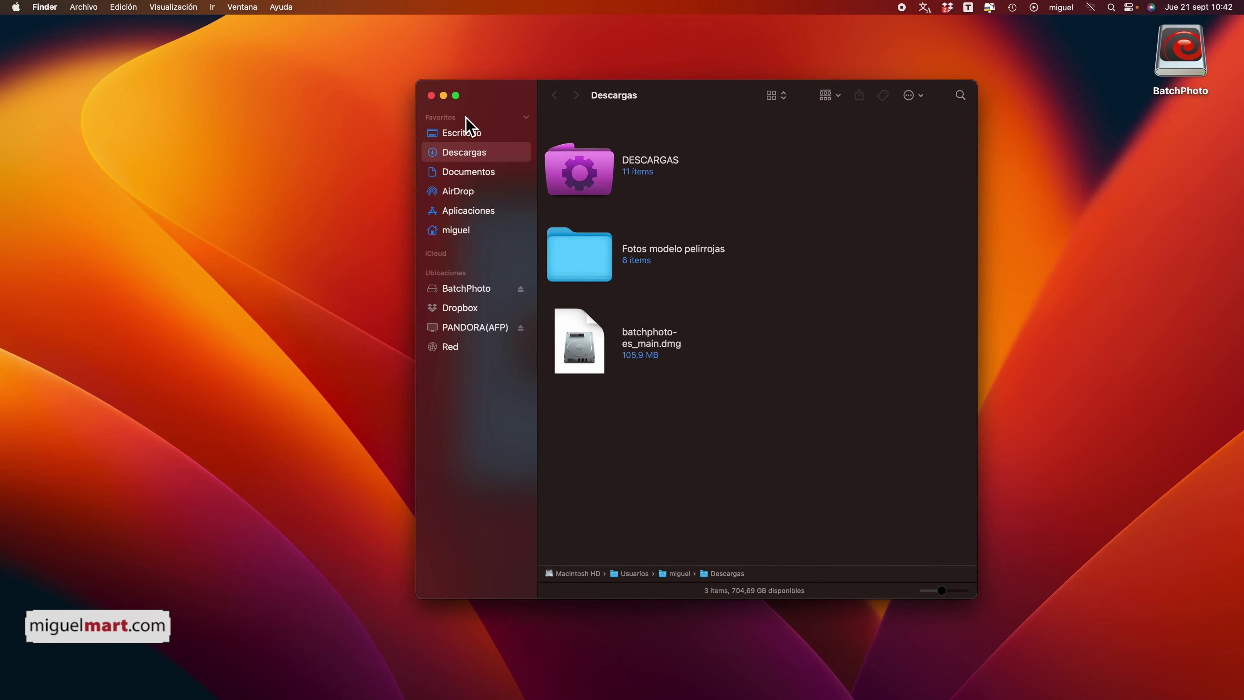
pyautogui.click(431, 96)
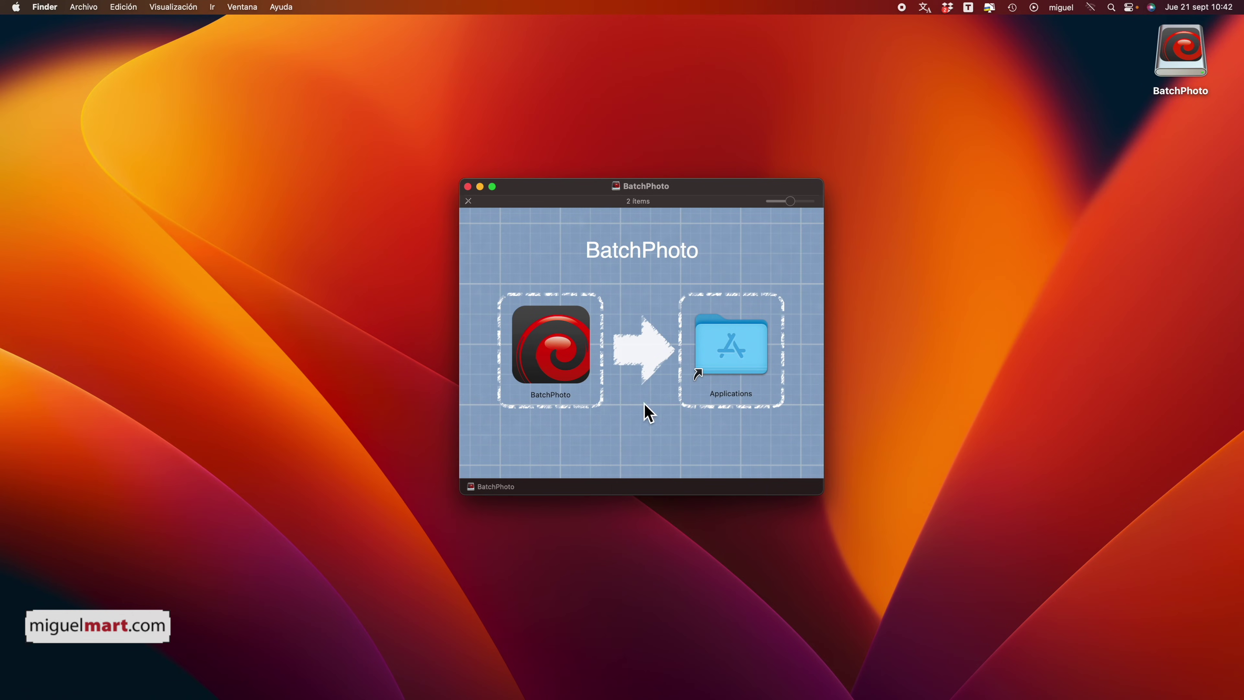
pyautogui.moveTo(564, 363); pyautogui.dragTo(737, 348)
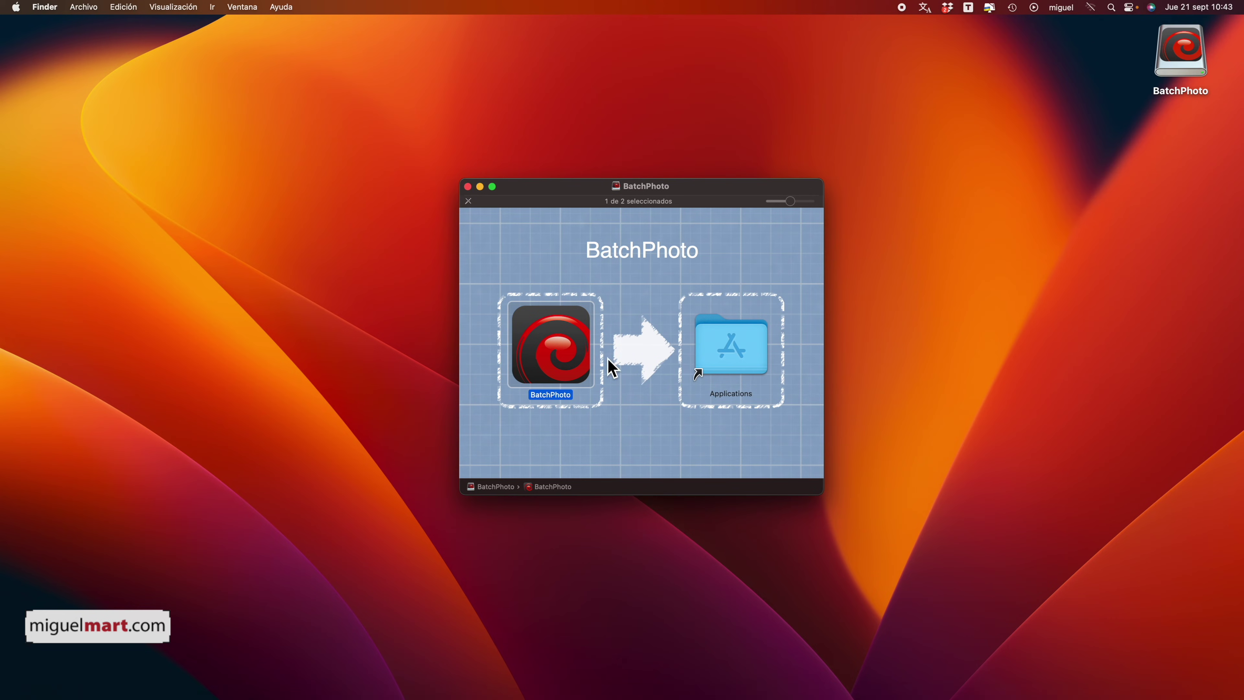
# Check the Applications folder for the BatchPhoto app and close the folder window
pyautogui.click(699, 363)
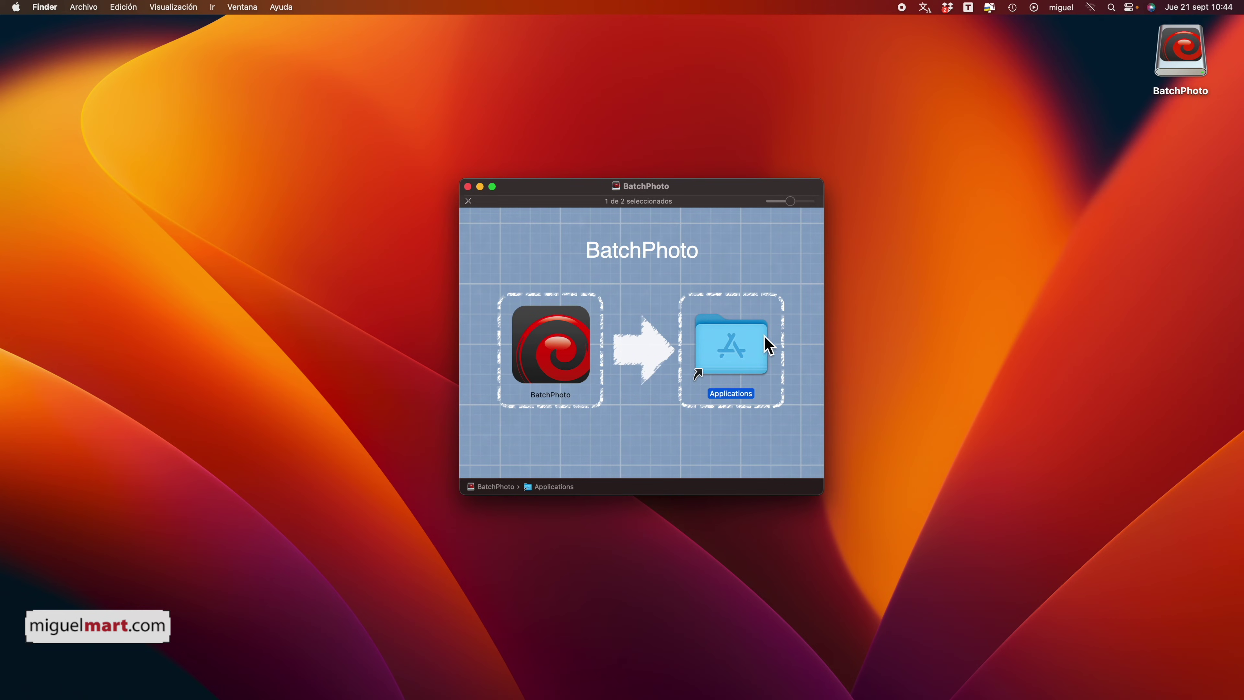
pyautogui.doubleClick(741, 354)
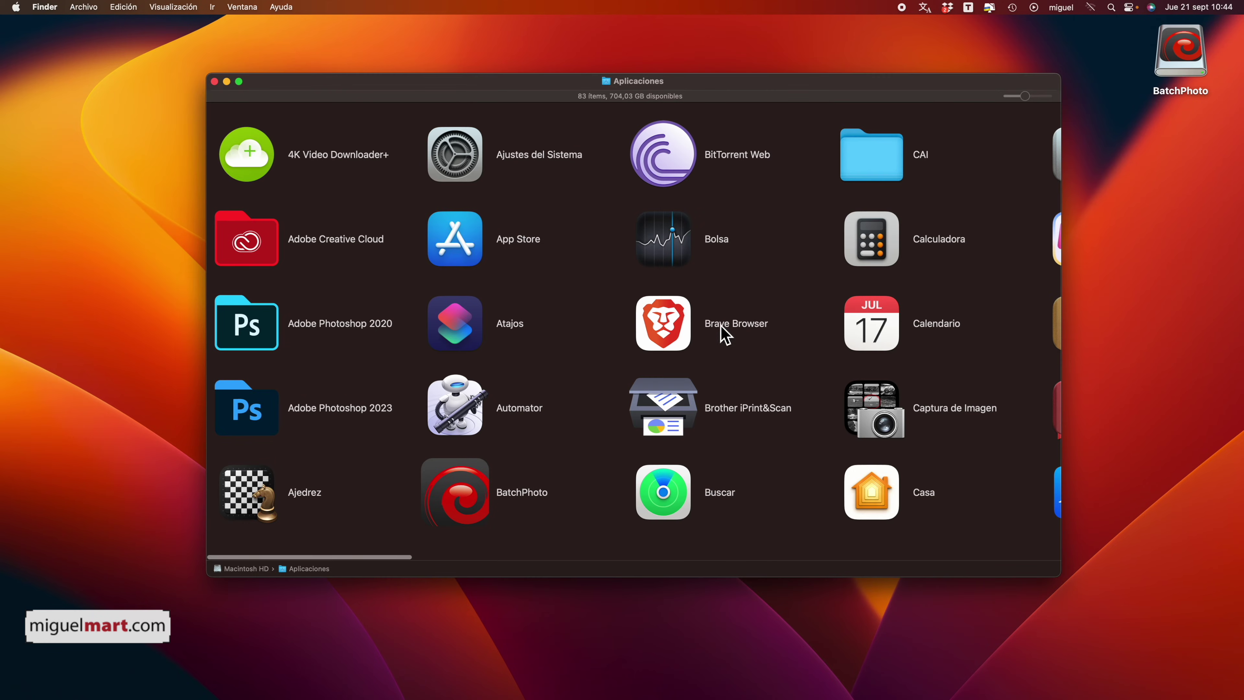
pyautogui.click(475, 504)
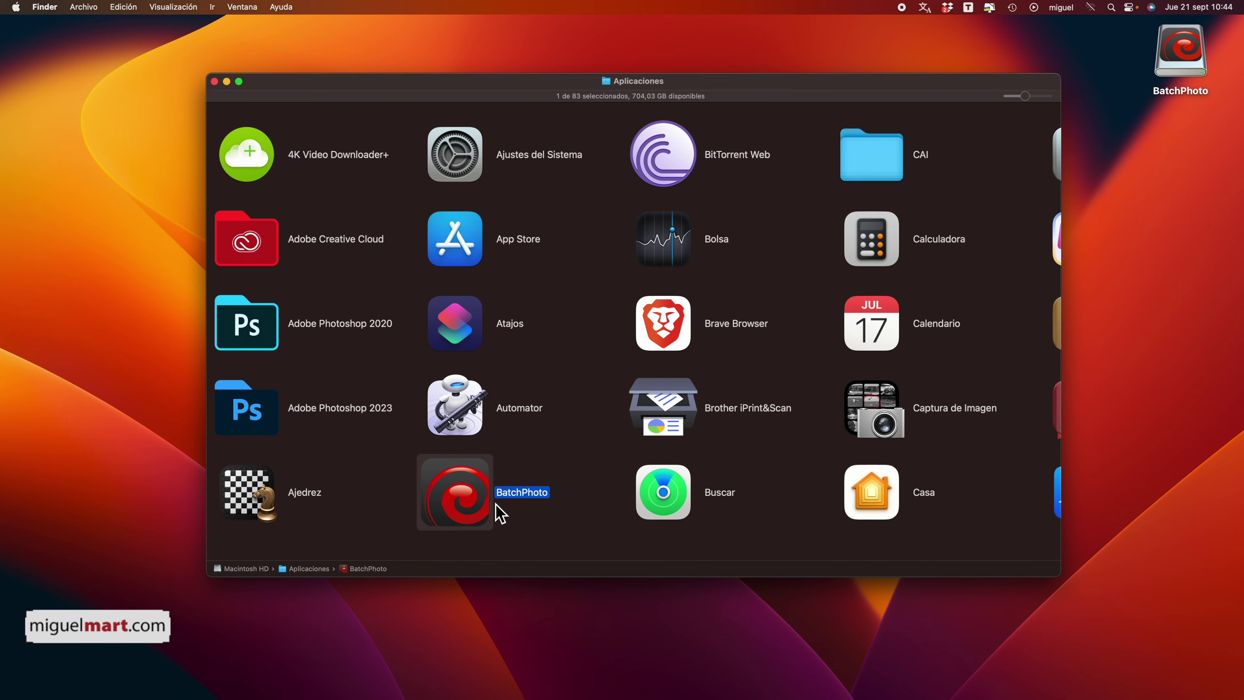
pyautogui.click(214, 82)
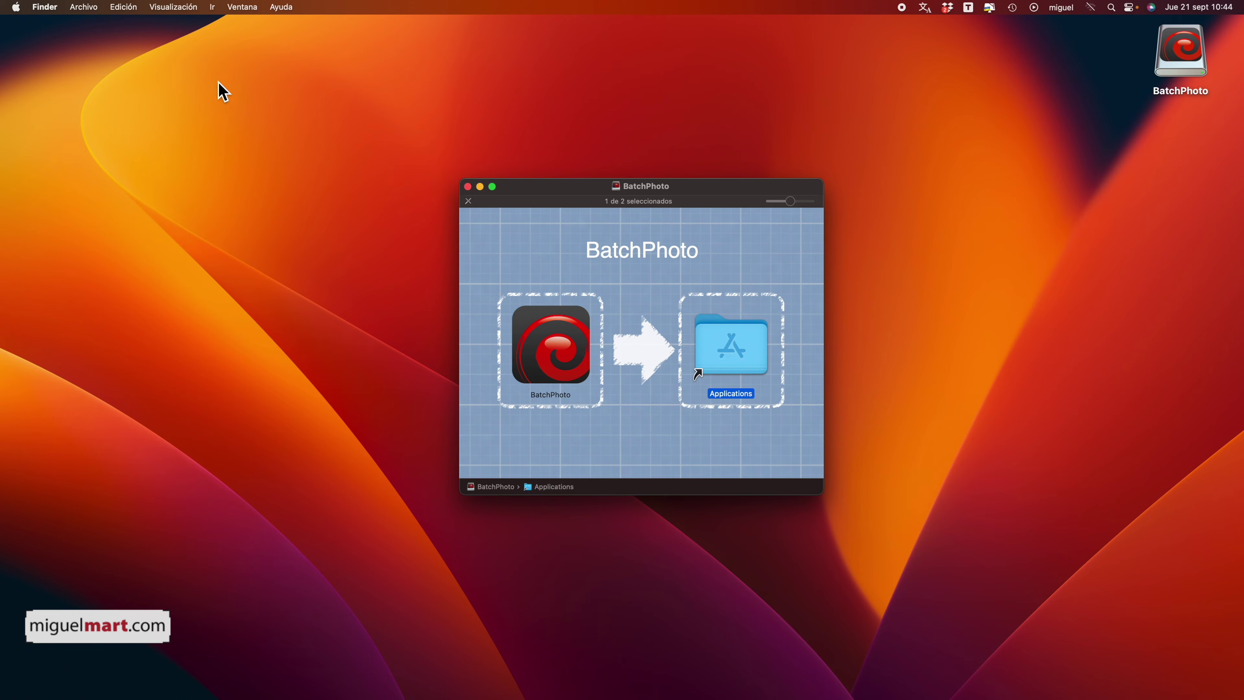
# Close the BatchPhoto installer window
pyautogui.click(544, 211)
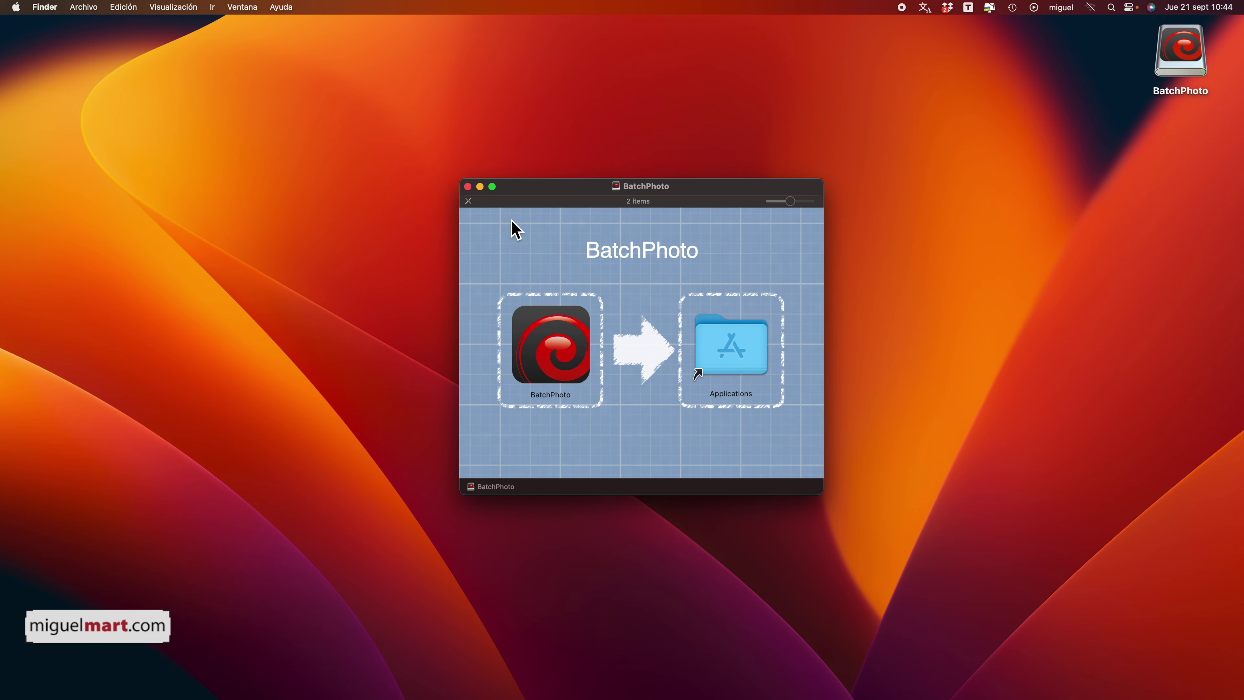
pyautogui.click(468, 186)
pyautogui.click(769, 299)
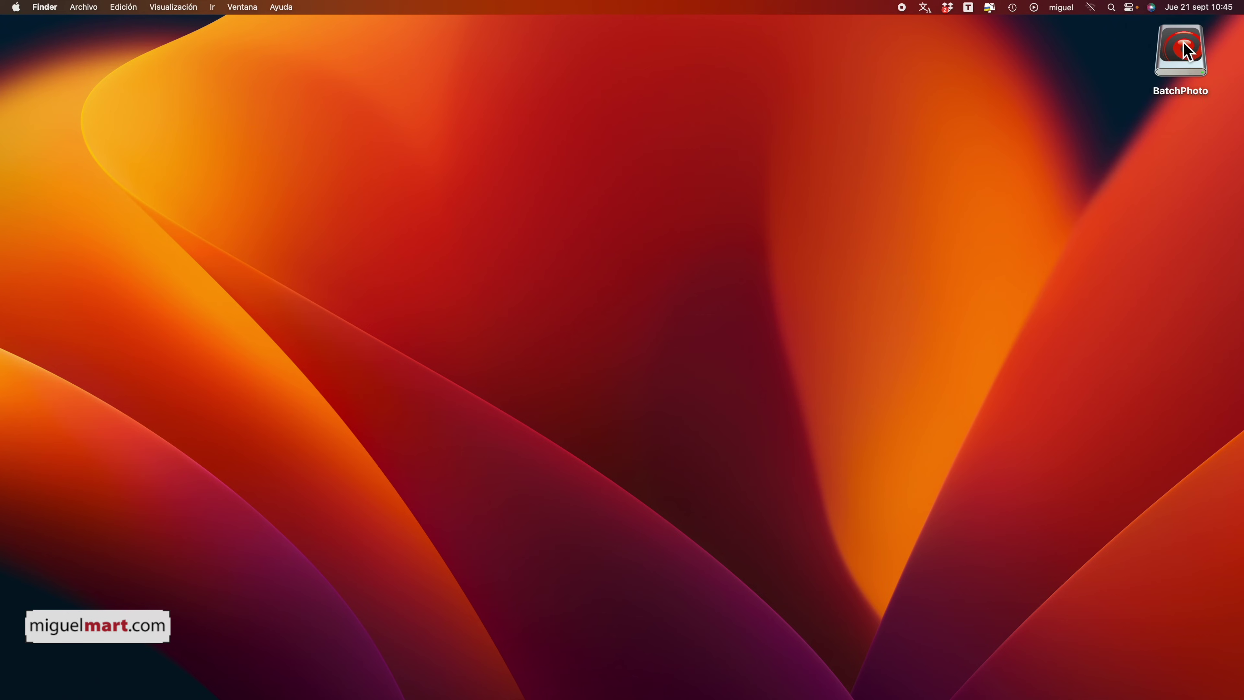
# View the contents of the mounted BatchPhoto disk image, close its window and eject the disk by moving it to the Trash
pyautogui.doubleClick(1182, 57)
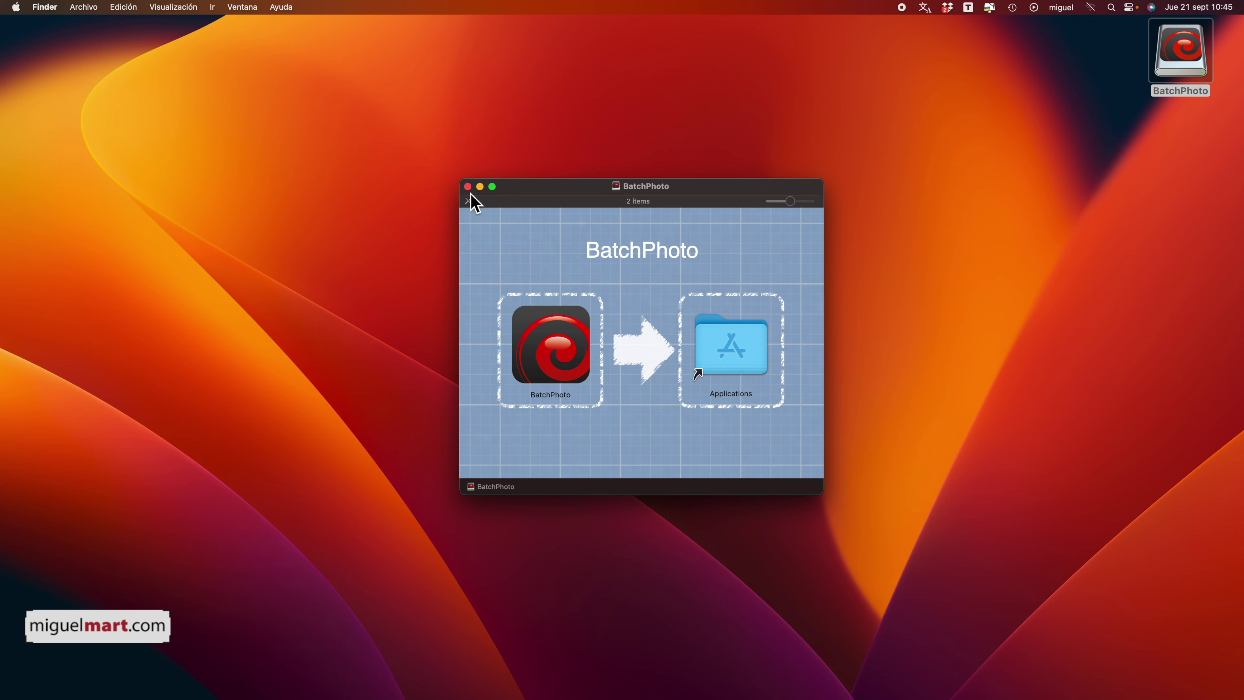
pyautogui.click(468, 187)
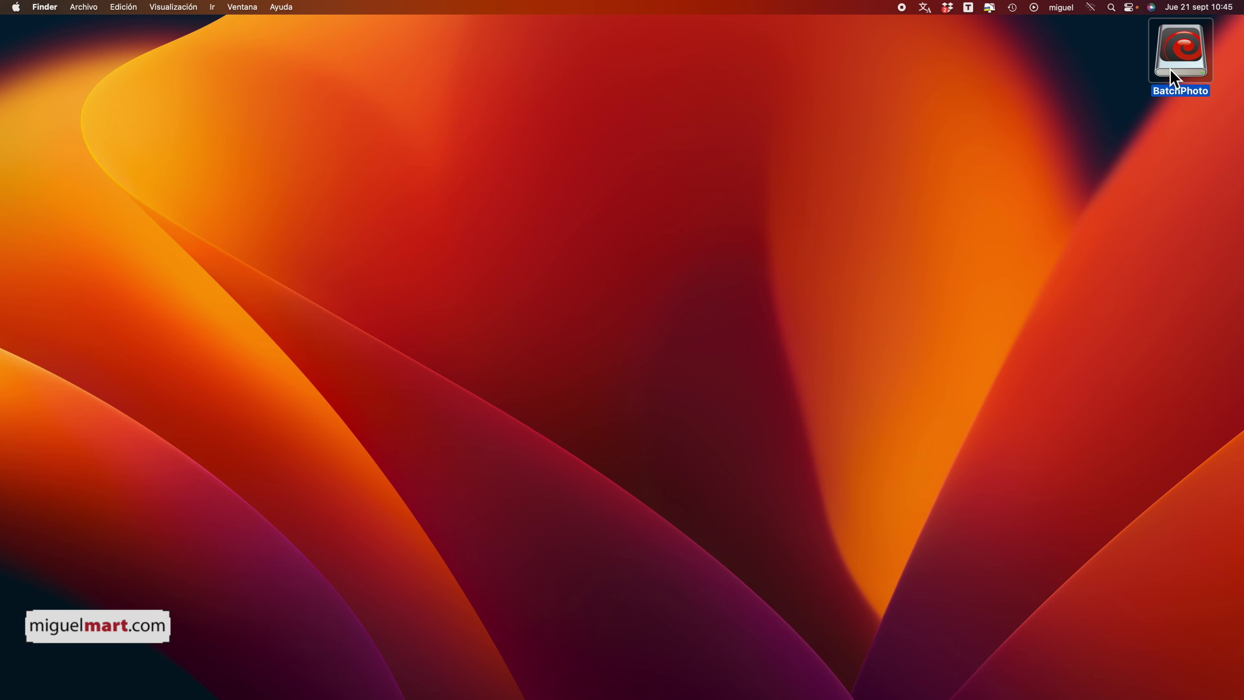
pyautogui.moveTo(1178, 59); pyautogui.dragTo(1153, 316)
pyautogui.moveTo(1150, 471); pyautogui.dragTo(1187, 693)
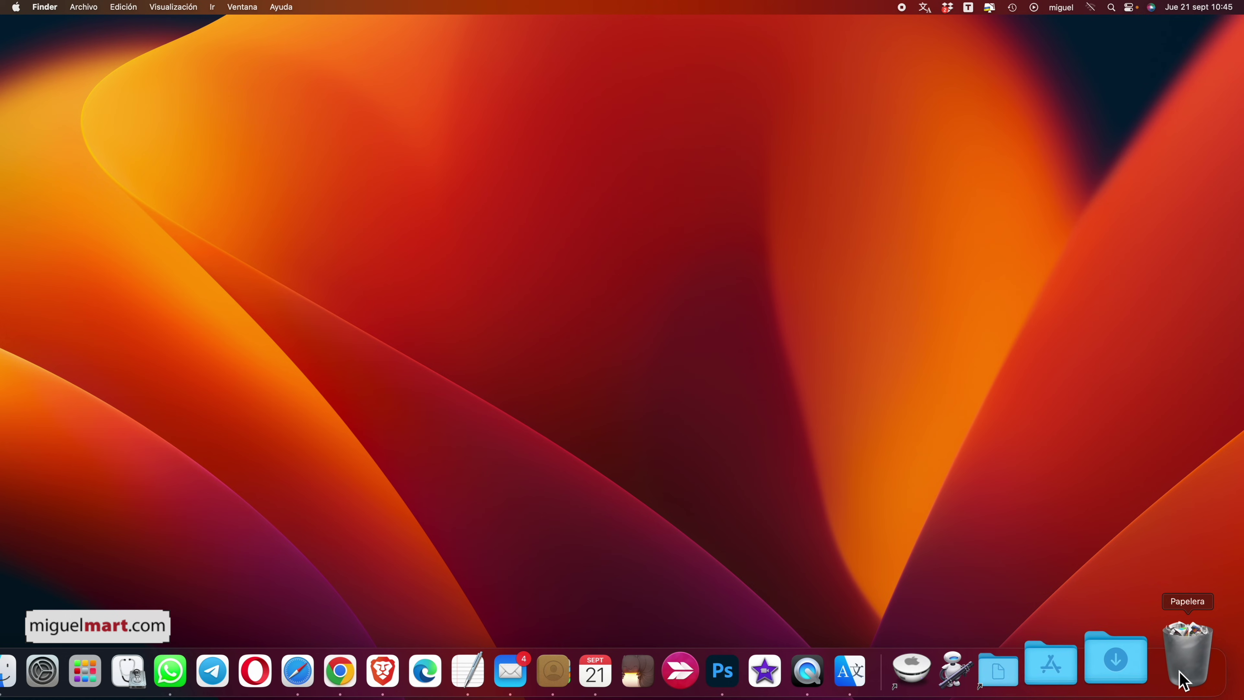
# Move the batchphoto-es_main.dmg installer from Downloads to the Trash
pyautogui.click(1141, 673)
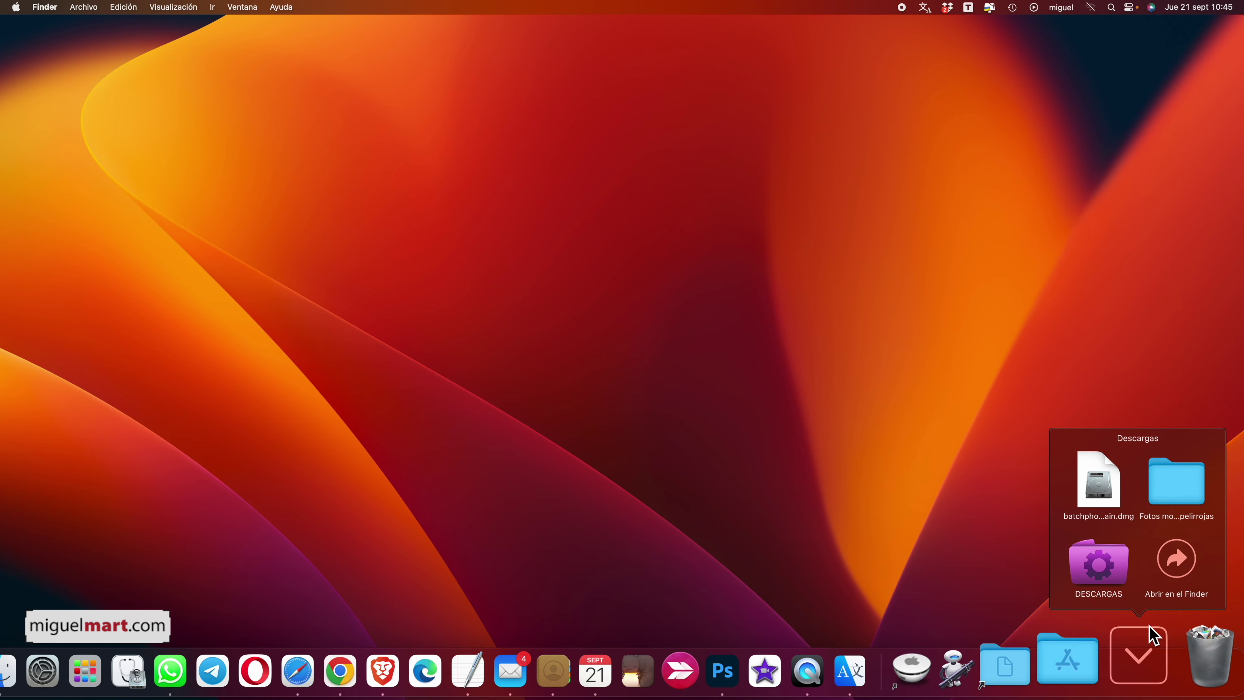
pyautogui.moveTo(1108, 500); pyautogui.dragTo(1187, 676)
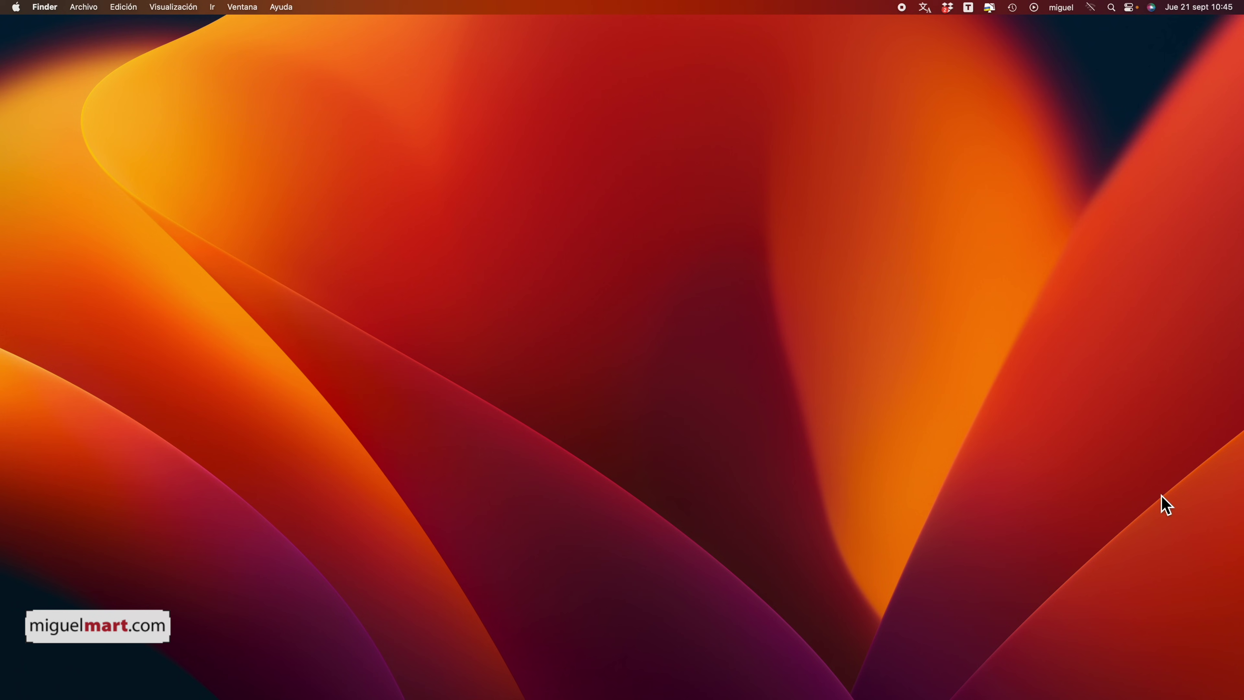
# Open the Downloads folder in a Finder window
pyautogui.moveTo(1137, 693)
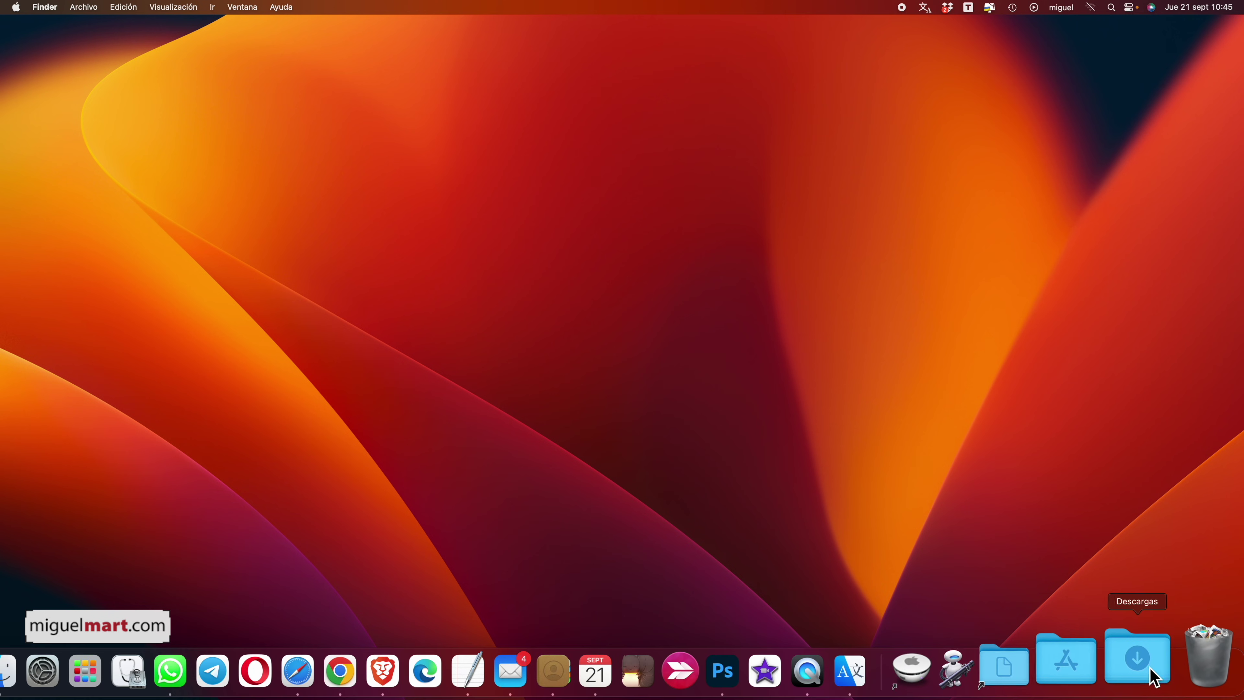
pyautogui.click(1145, 669)
pyautogui.click(1173, 564)
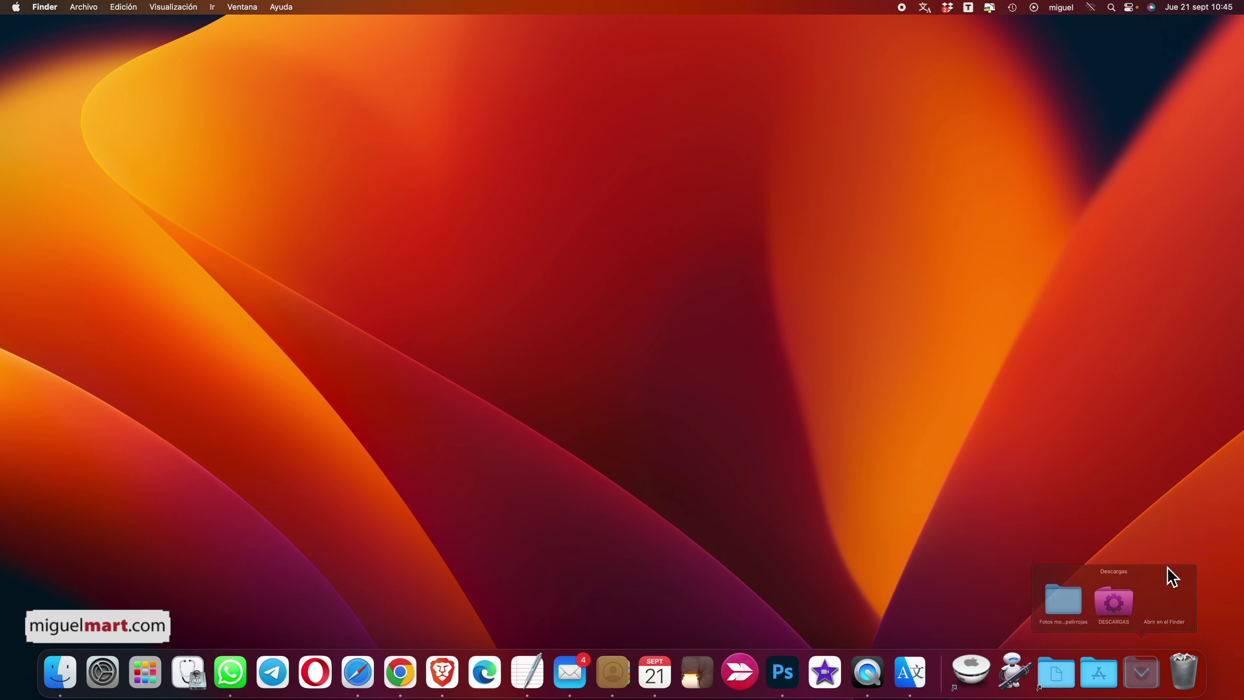